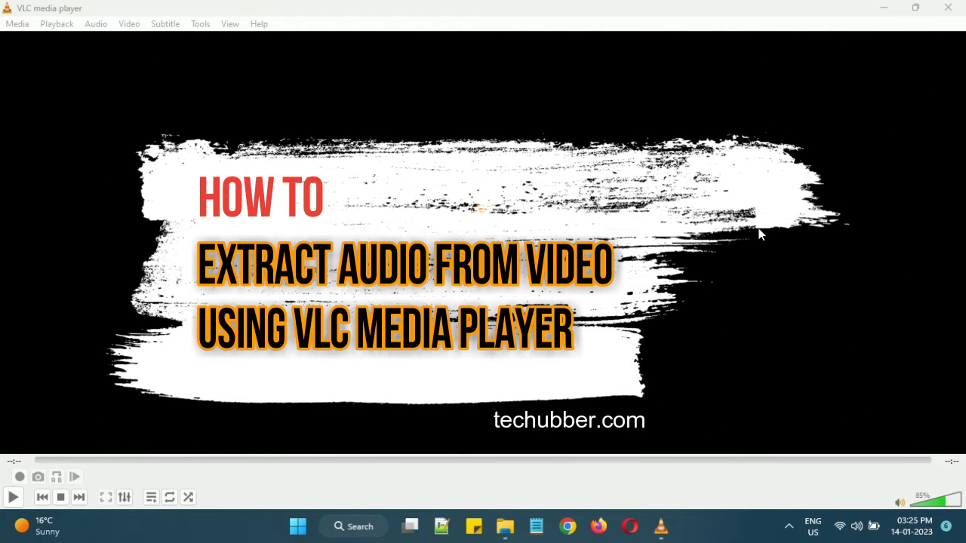
Step: Preview techubber-intro-2.mp4 from the Extract Audio From Video File folder, then close the player window
click(737, 213)
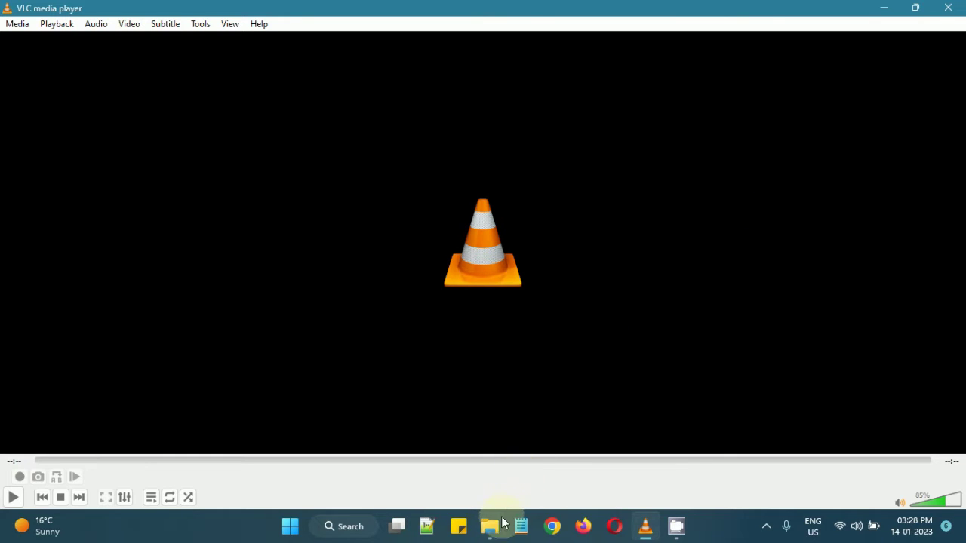
mouse_move(498, 525)
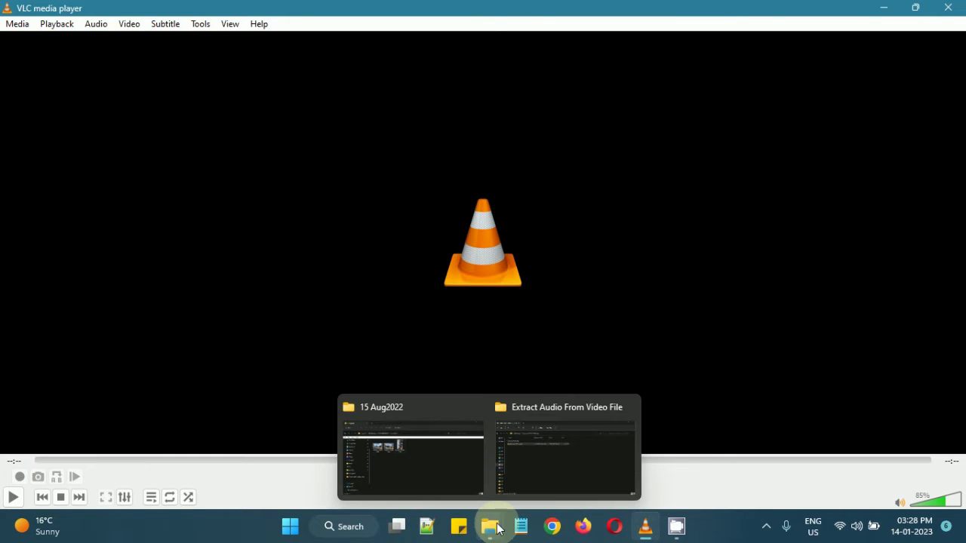
click(513, 466)
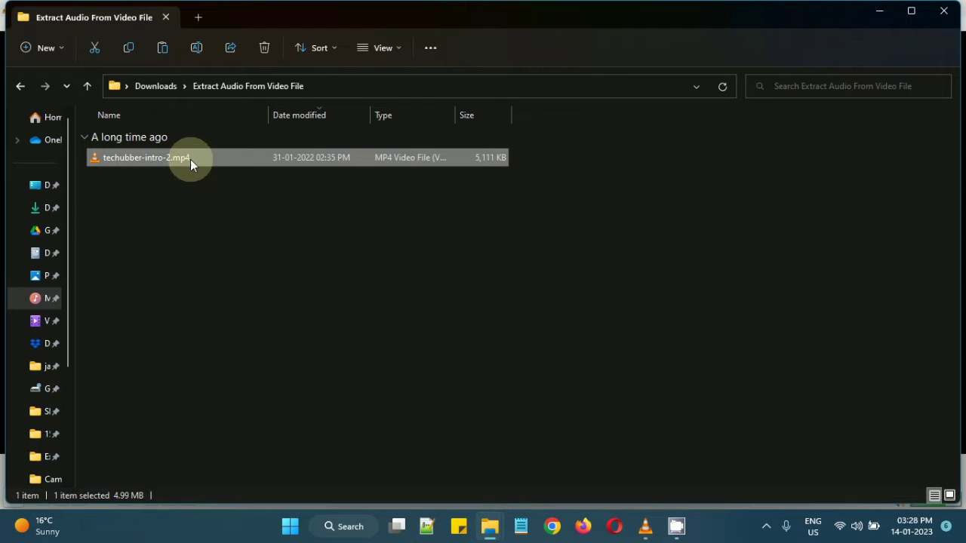
double_click(159, 161)
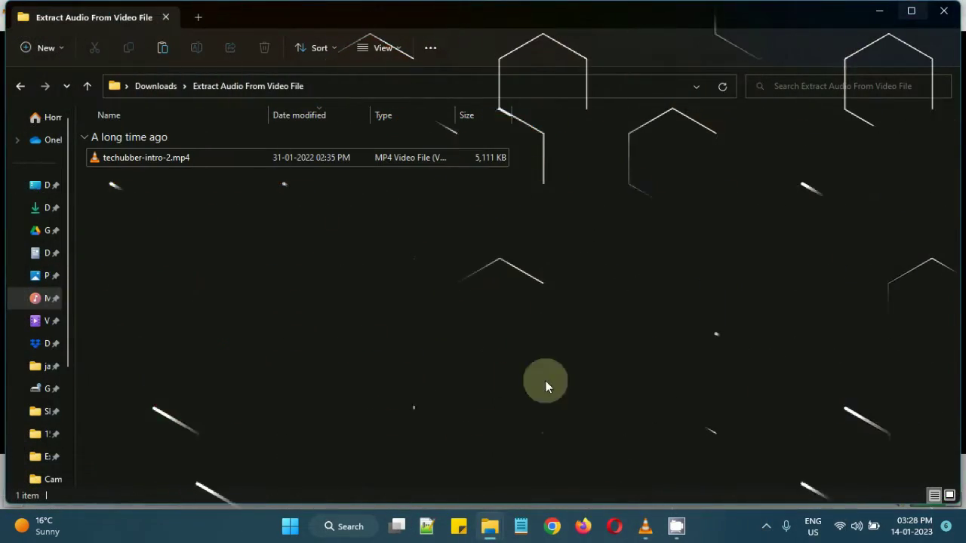
right_click(645, 525)
click(641, 495)
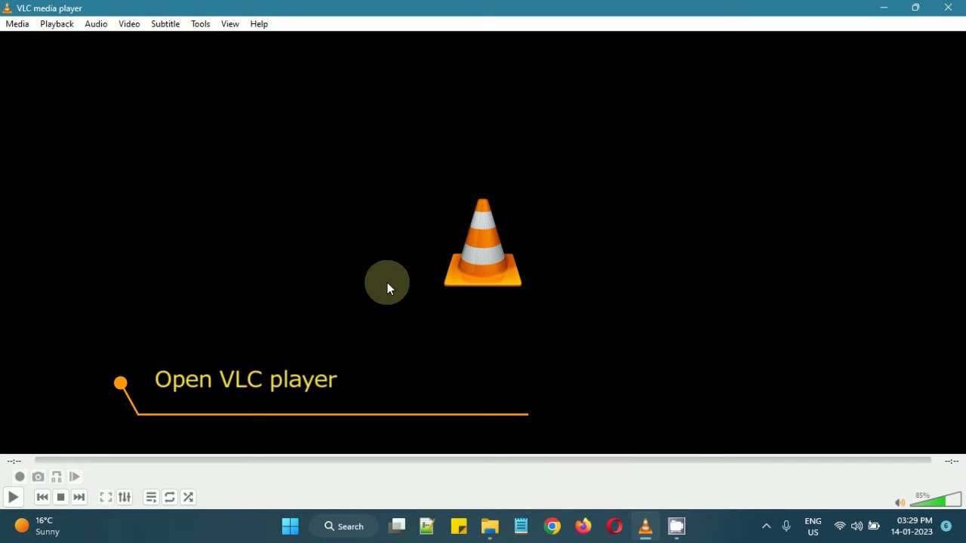
Step: Open the Convert / Save dialog and go back to the File source tab
click(18, 27)
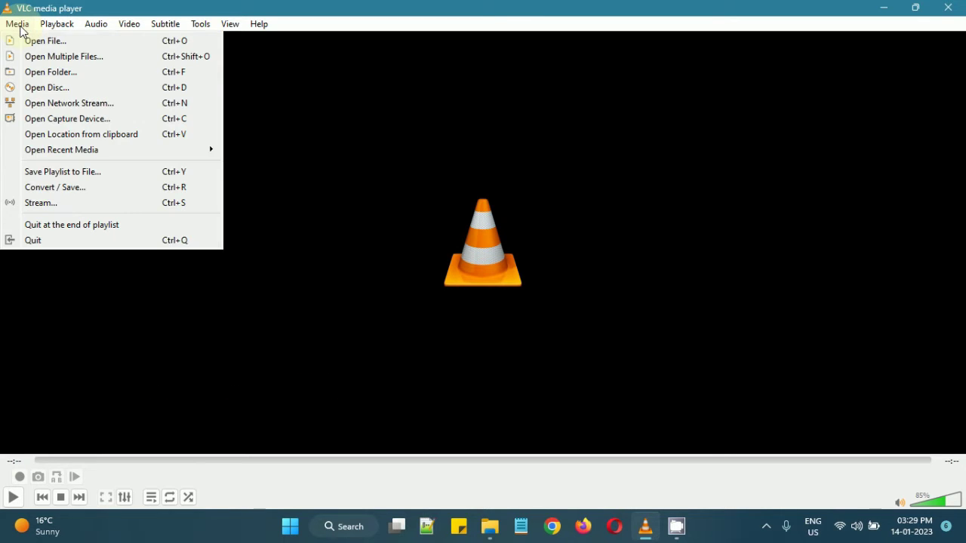
click(53, 189)
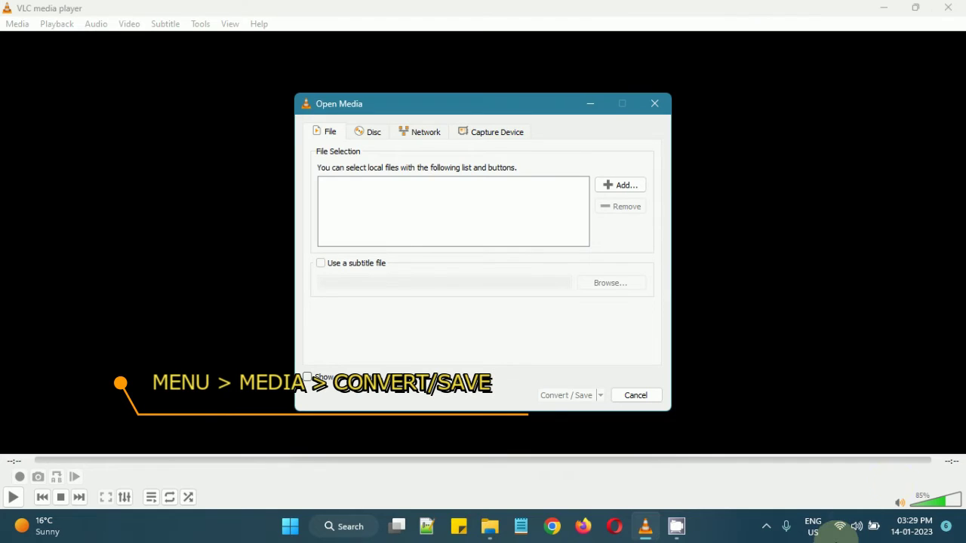
click(368, 139)
click(334, 134)
click(416, 135)
click(373, 135)
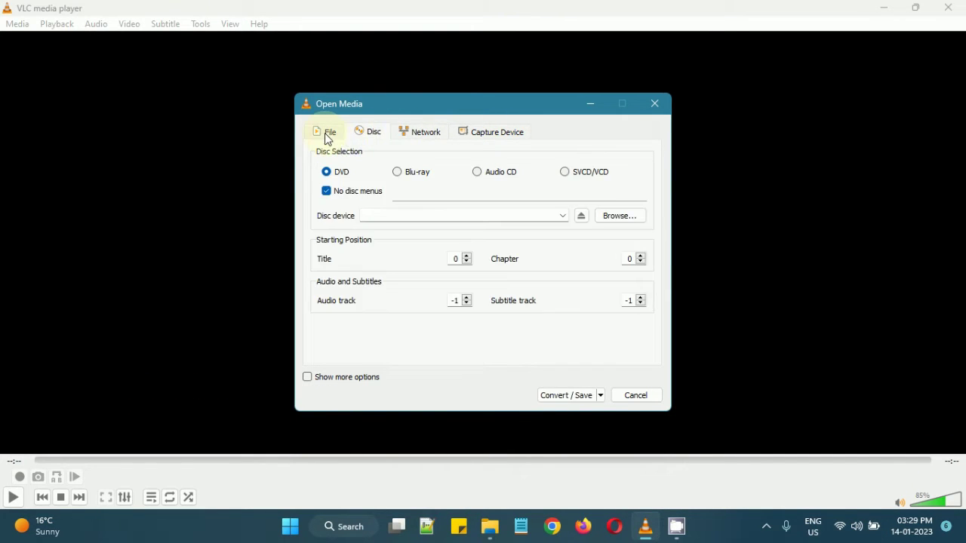
click(327, 134)
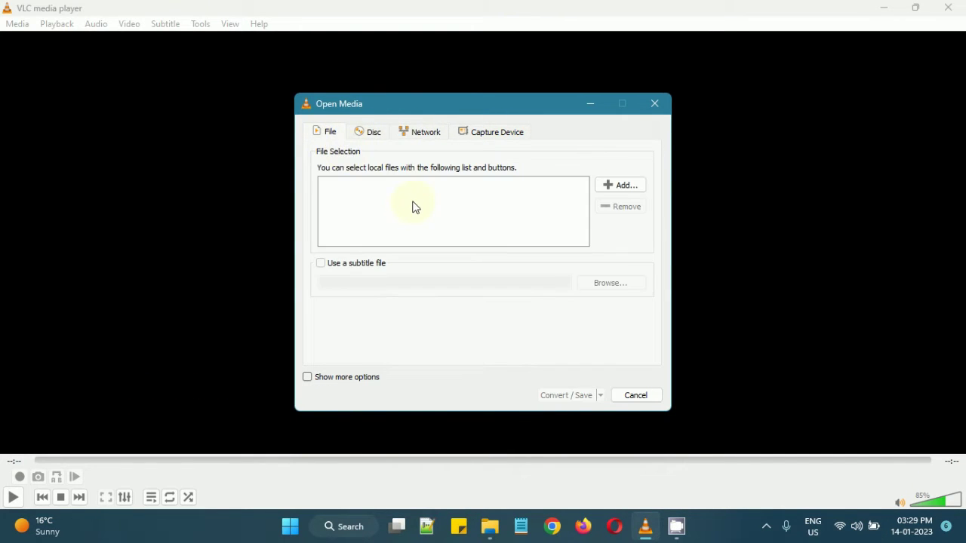
Step: Add techubber-intro-2.mp4 as the file to convert
click(625, 195)
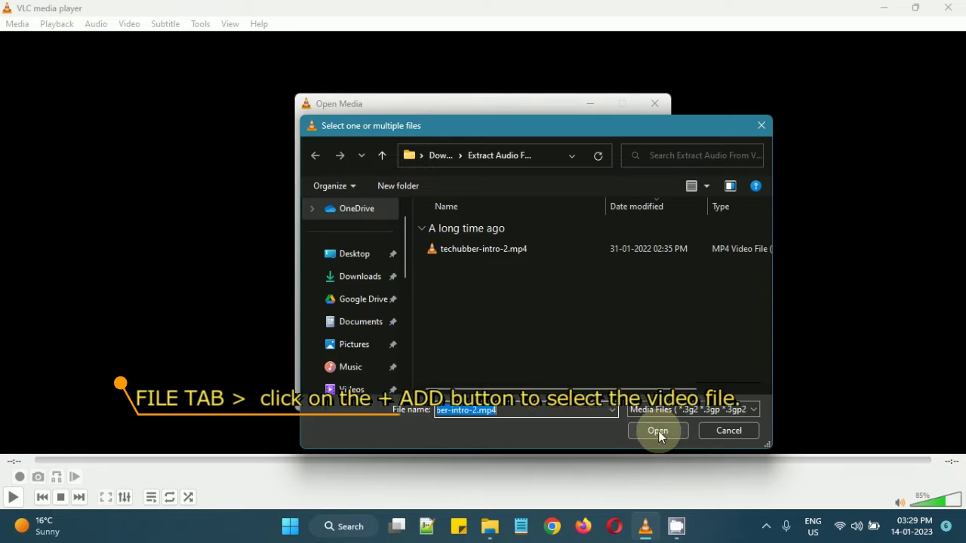
click(454, 253)
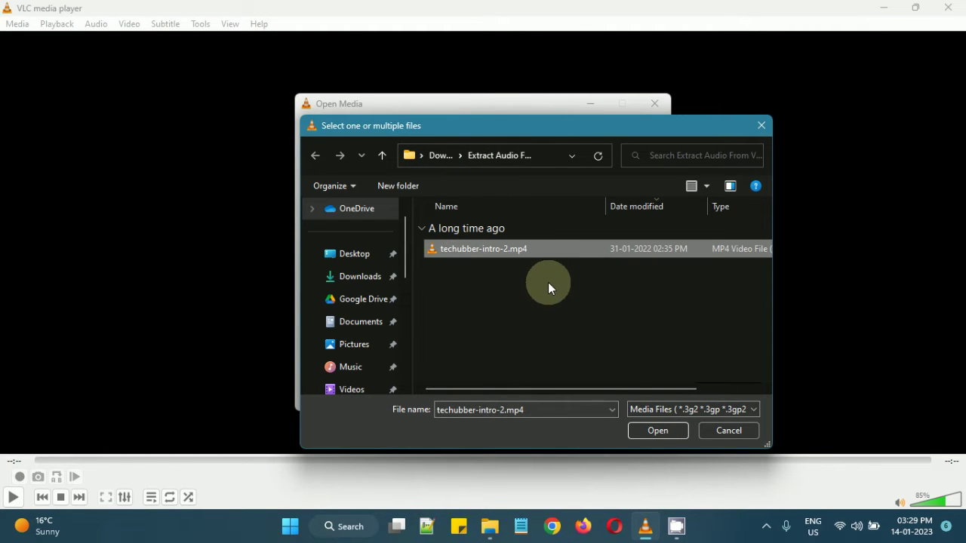
click(655, 428)
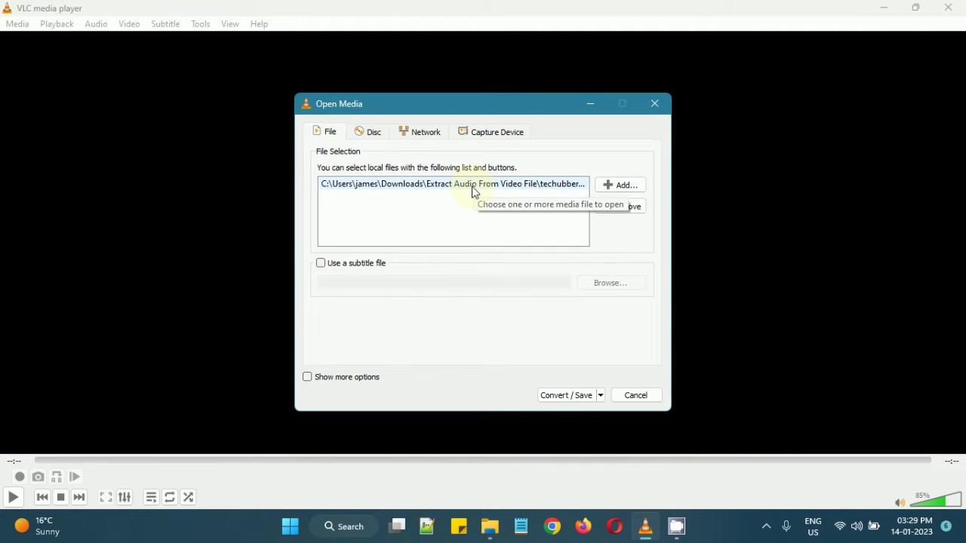
Step: Pick the Audio - MP3 profile and view its codec: MP3, 128 kb/s, 2 channels, 44100 Hz
click(552, 397)
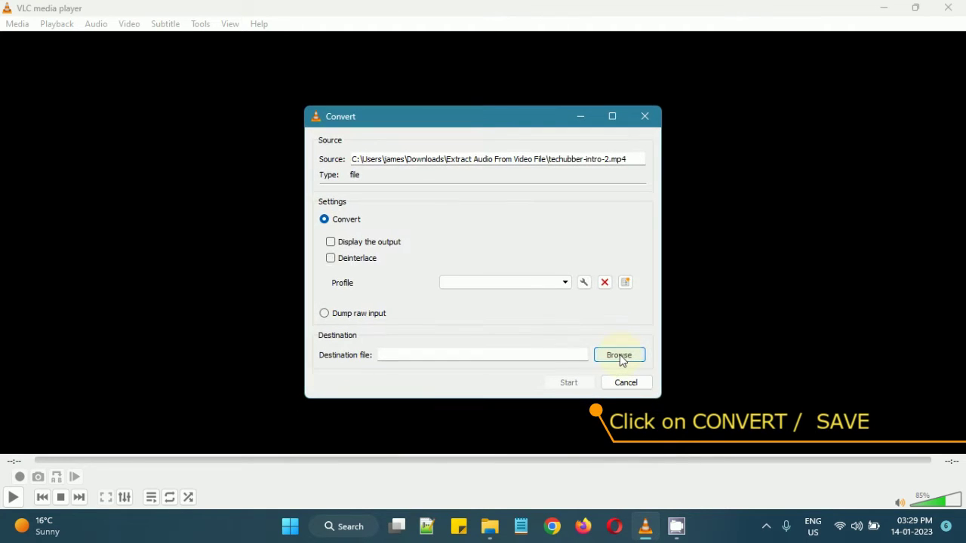
mouse_move(397, 125)
mouse_down()
mouse_move(421, 192)
mouse_move(345, 110)
mouse_move(344, 120)
mouse_up()
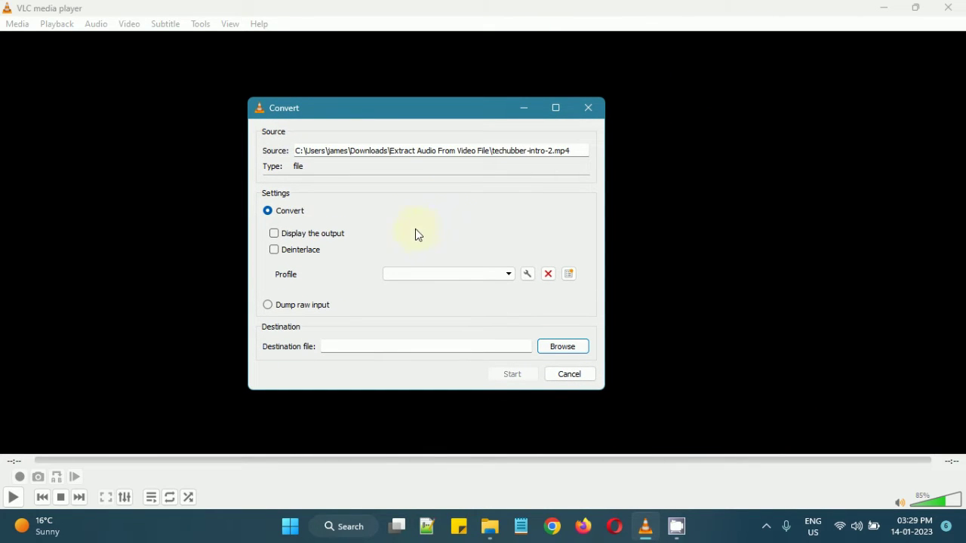
click(464, 274)
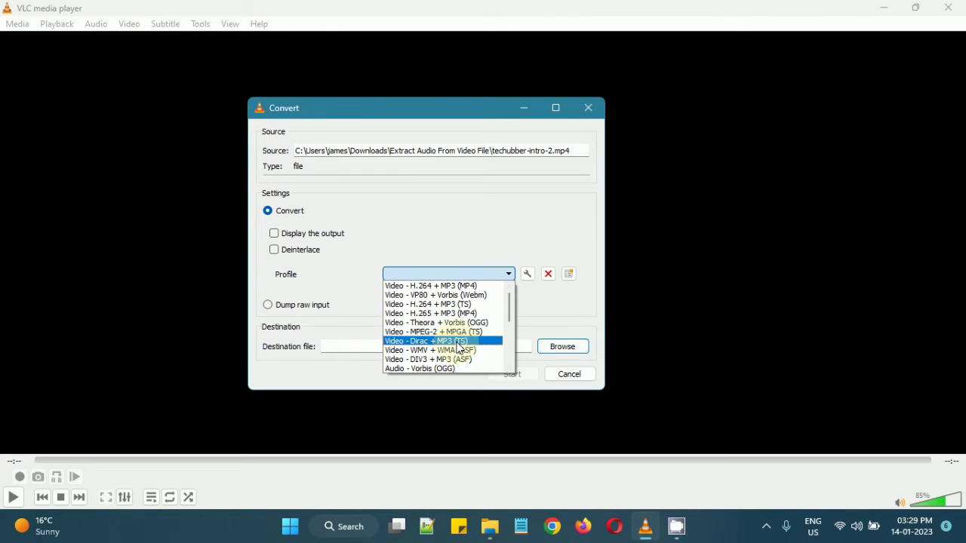
drag(511, 308, 508, 327)
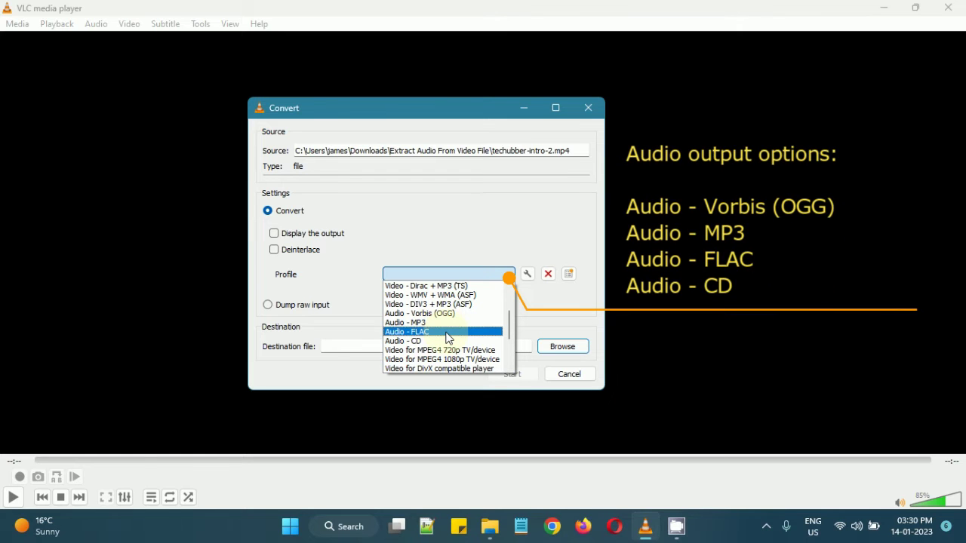
mouse_move(512, 336)
mouse_down()
mouse_move(513, 362)
mouse_move(515, 306)
mouse_move(511, 332)
mouse_up()
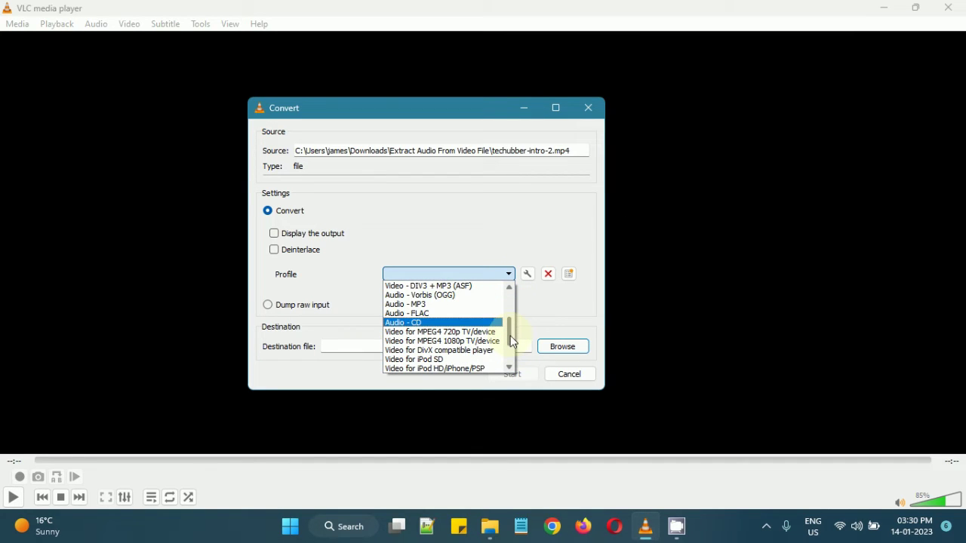
click(423, 307)
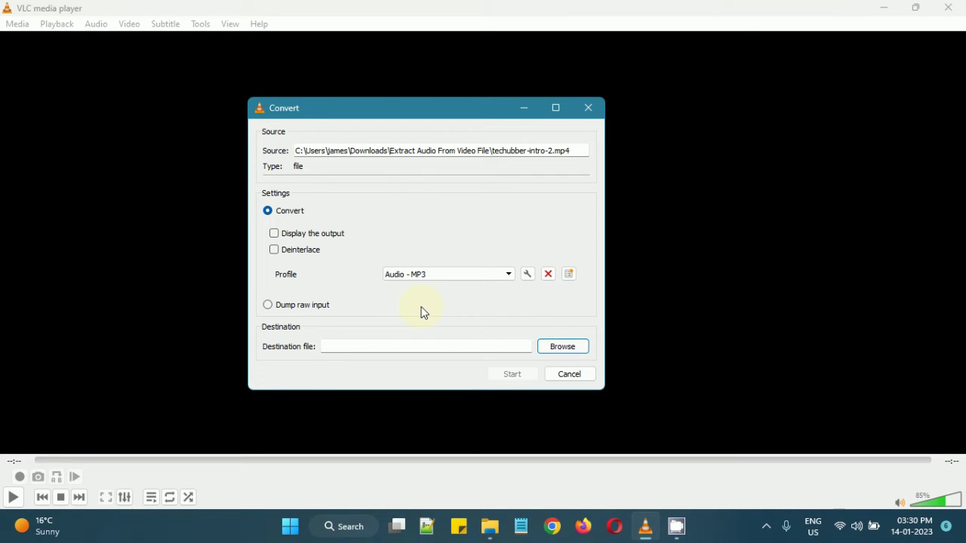
click(527, 274)
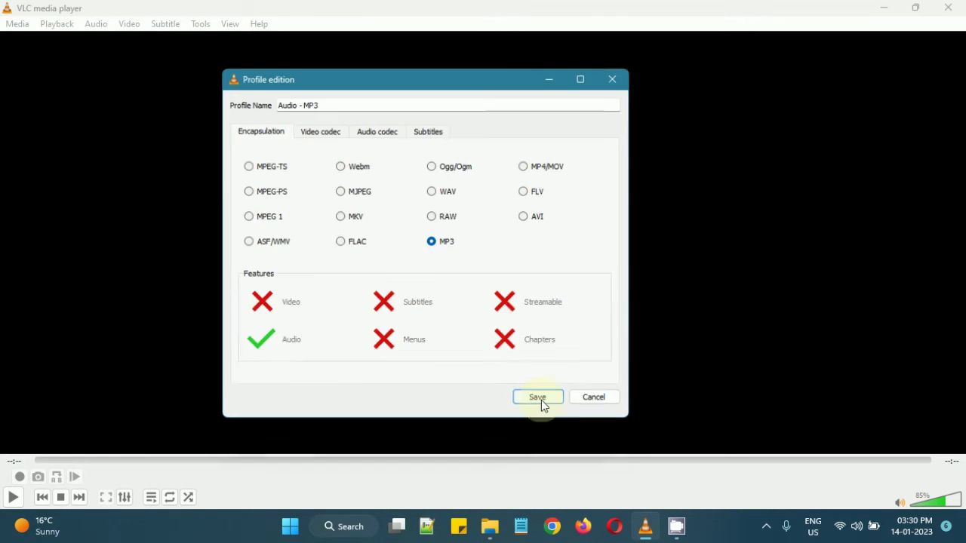
click(377, 132)
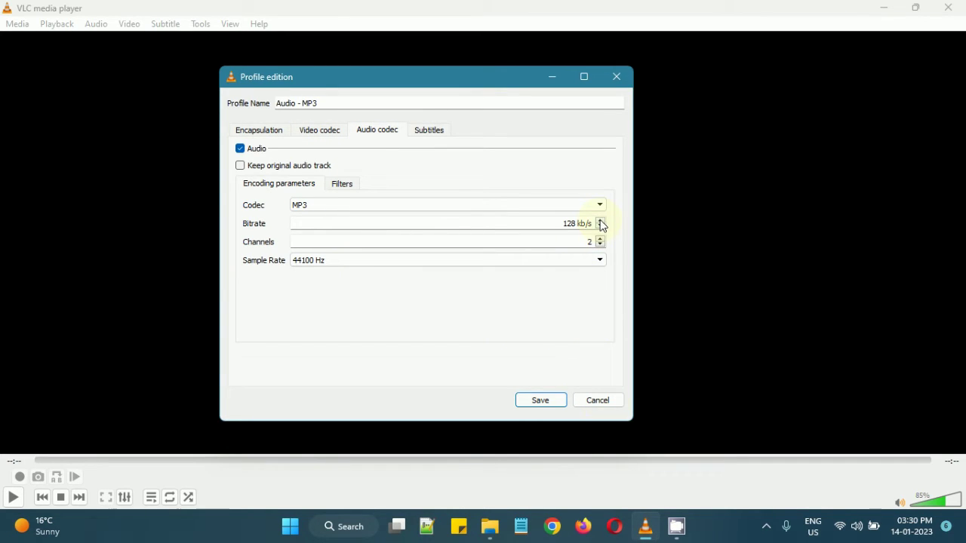
Step: Leave the profile unchanged and name the destination file extracted-audio-from-video.mp3
click(604, 403)
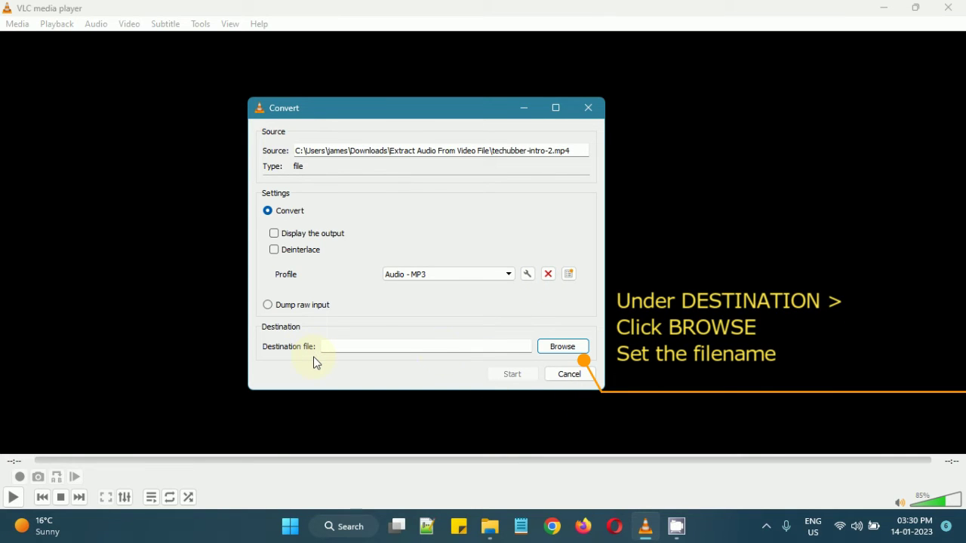
click(553, 352)
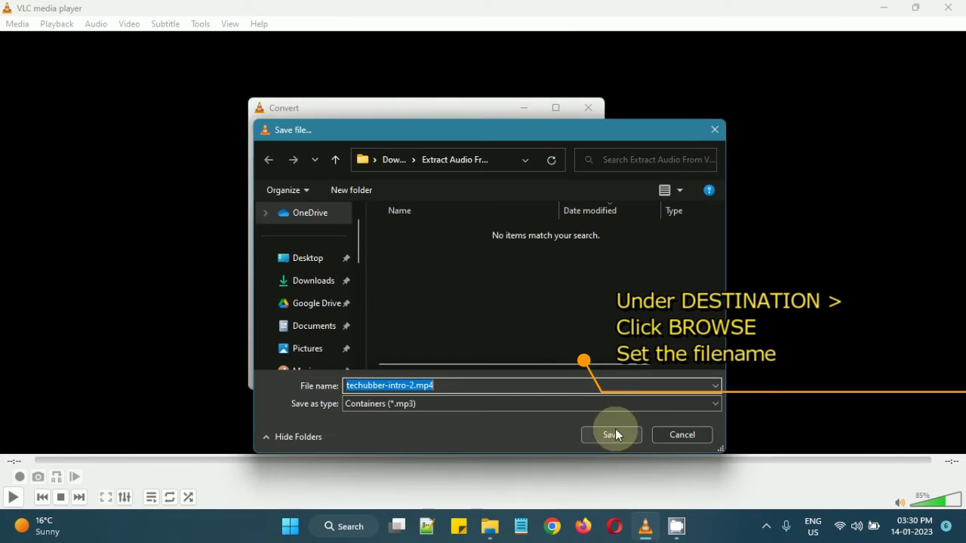
click(449, 382)
key(BackSpace)
key(BackSpace)
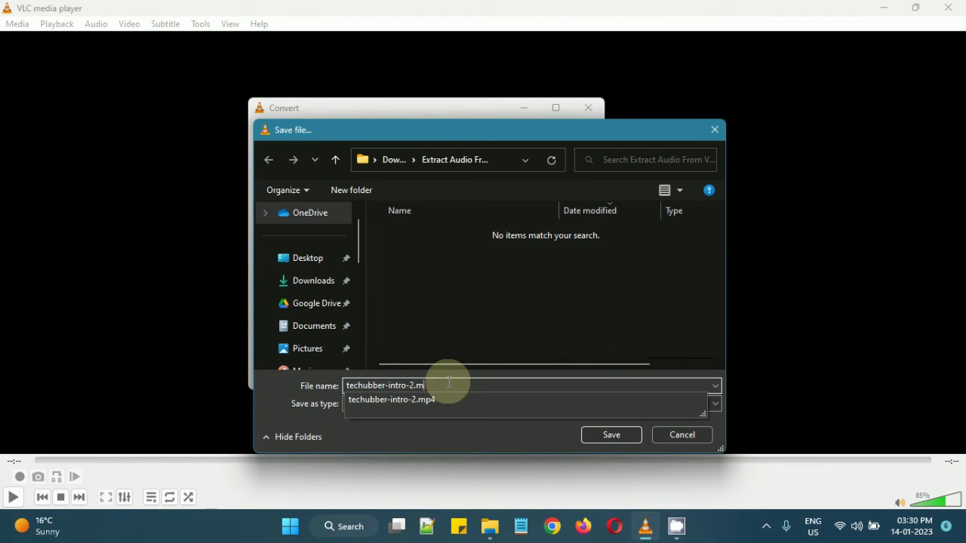
key(Escape)
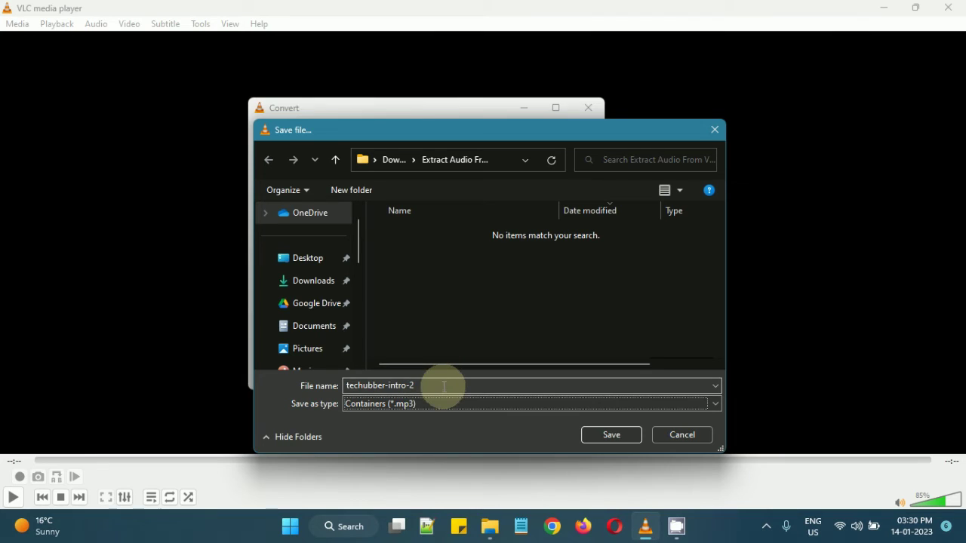
double_click(444, 388)
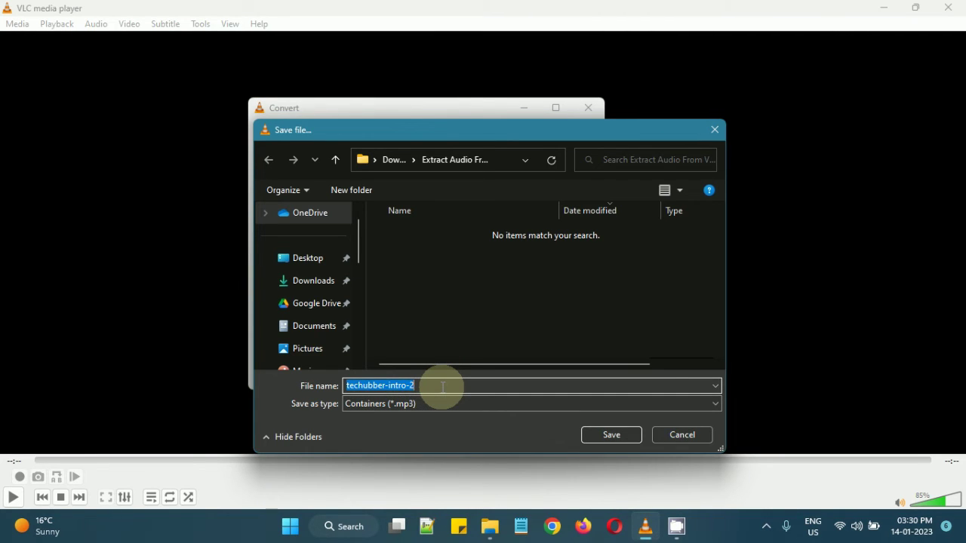
text(extracted-)
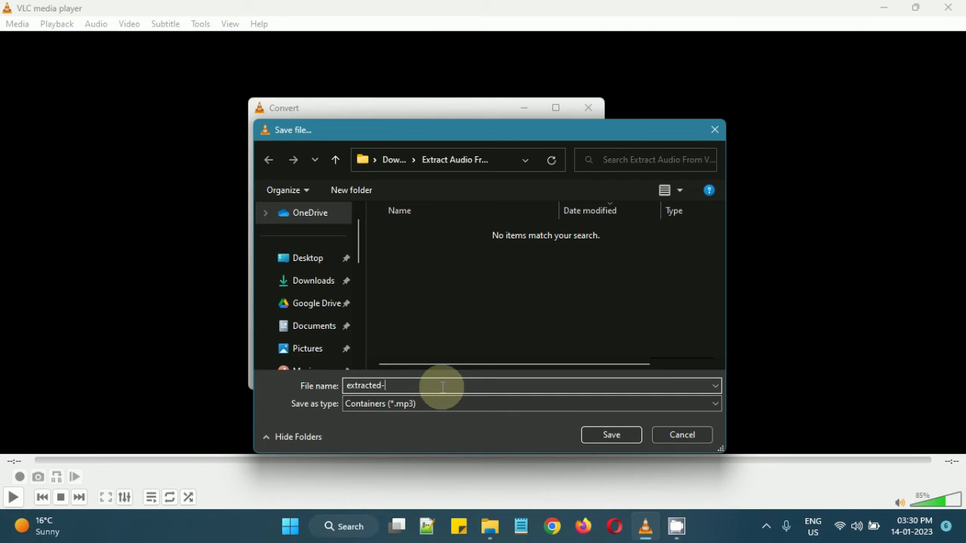
text(audio-f)
text(rom-video.n)
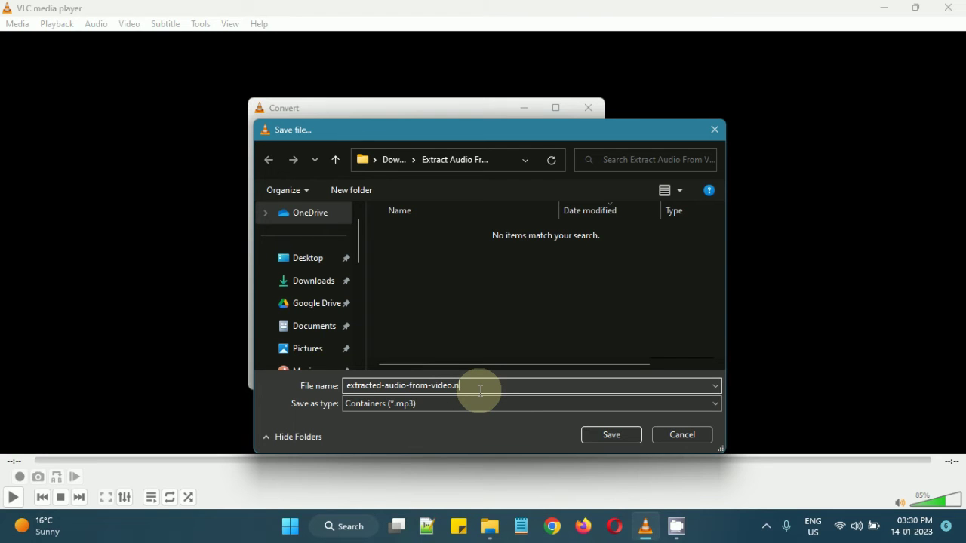
key(BackSpace)
key(BackSpace)
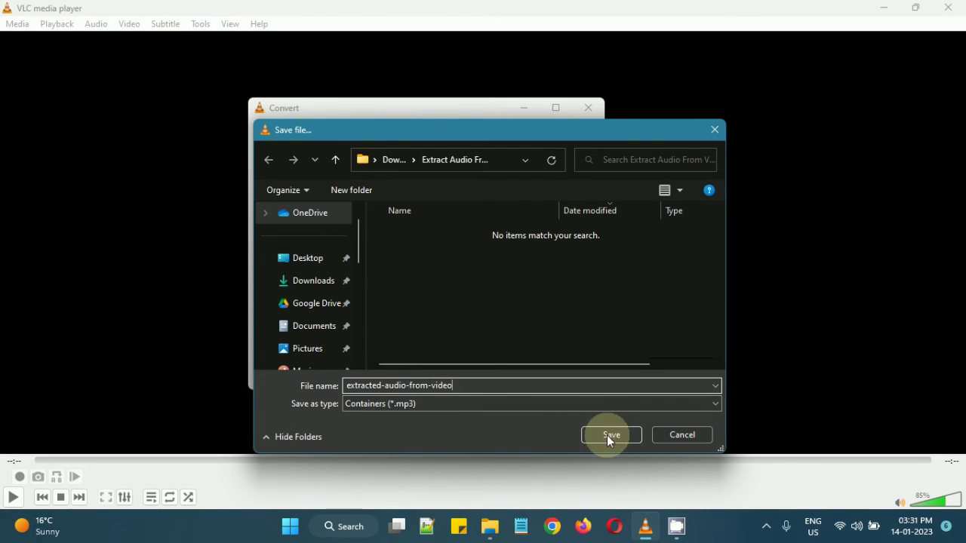
click(610, 435)
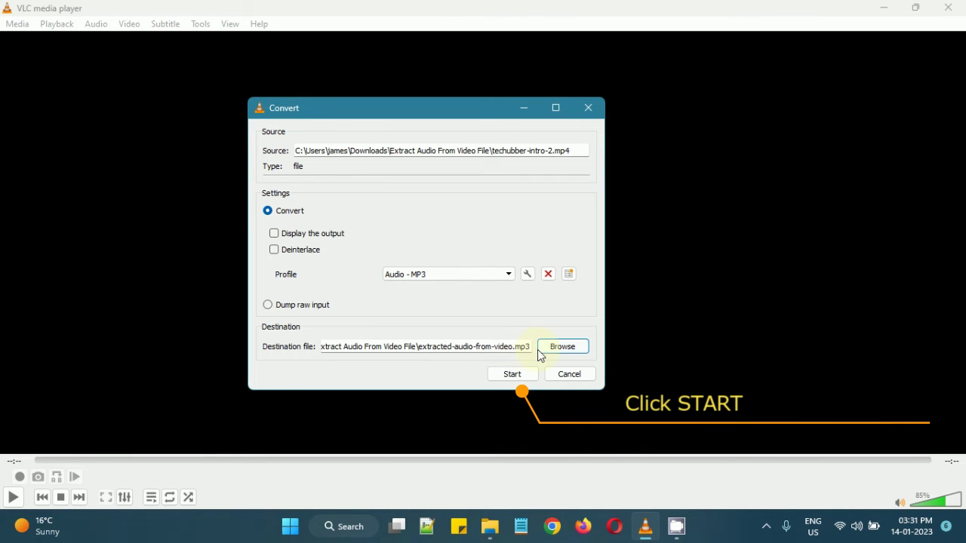
Step: Run the conversion and shrink the VLC window to reveal the folder
click(514, 374)
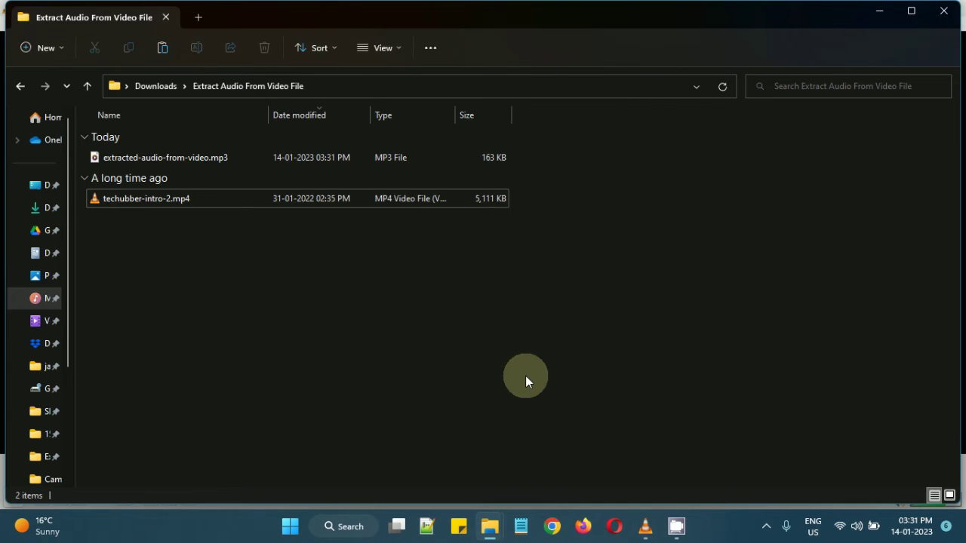
click(644, 524)
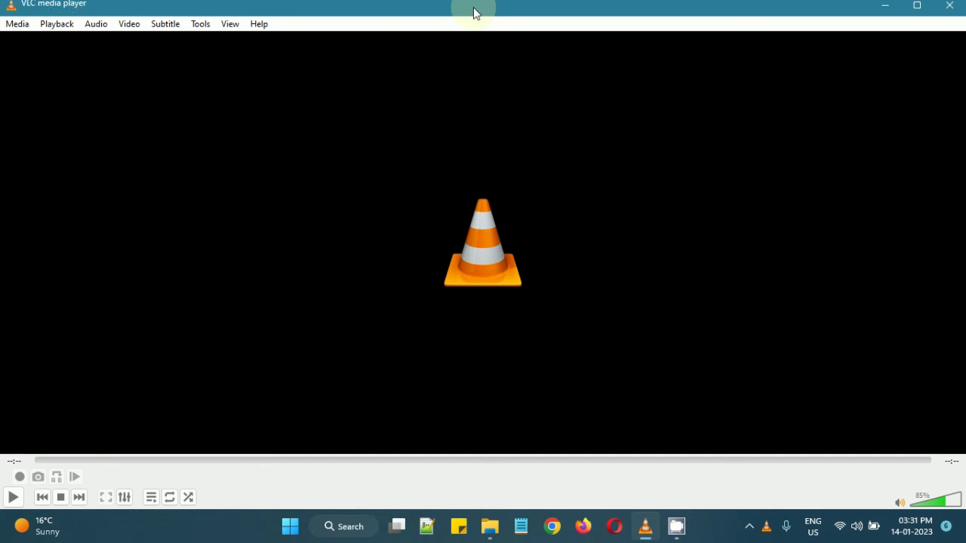
mouse_move(473, 7)
mouse_down()
mouse_move(431, 31)
mouse_move(507, 118)
mouse_move(623, 209)
mouse_move(639, 269)
mouse_up()
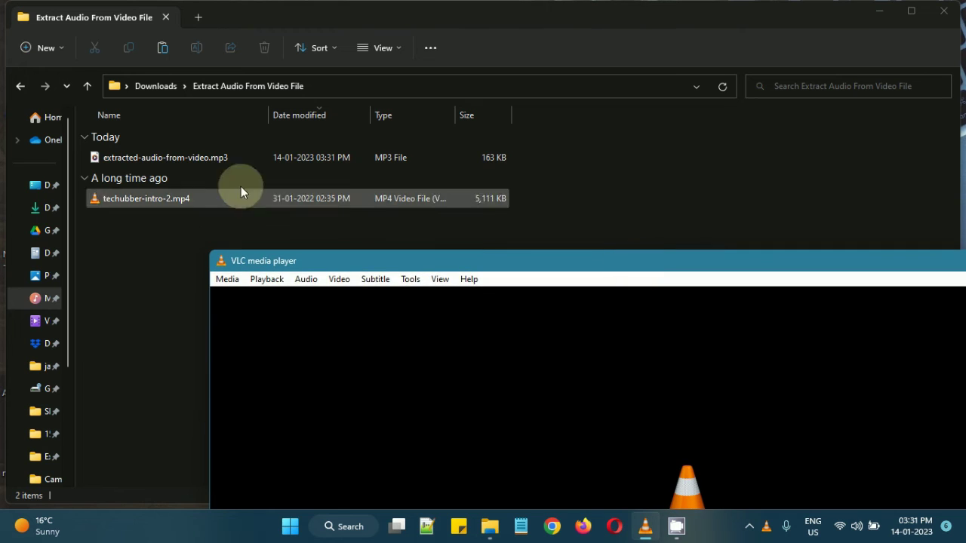
Step: Play extracted-audio-from-video.mp3 in VLC media player, then close the player
click(187, 161)
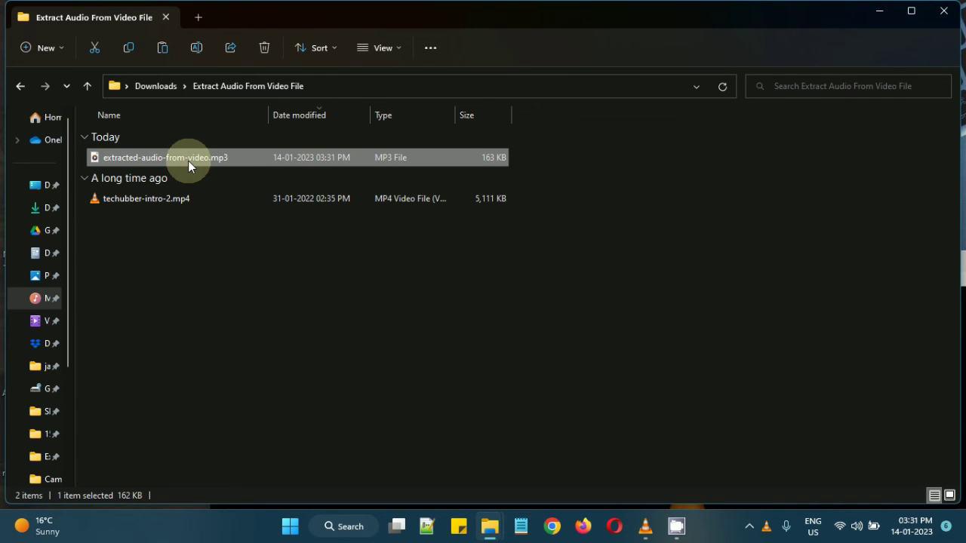
right_click(188, 161)
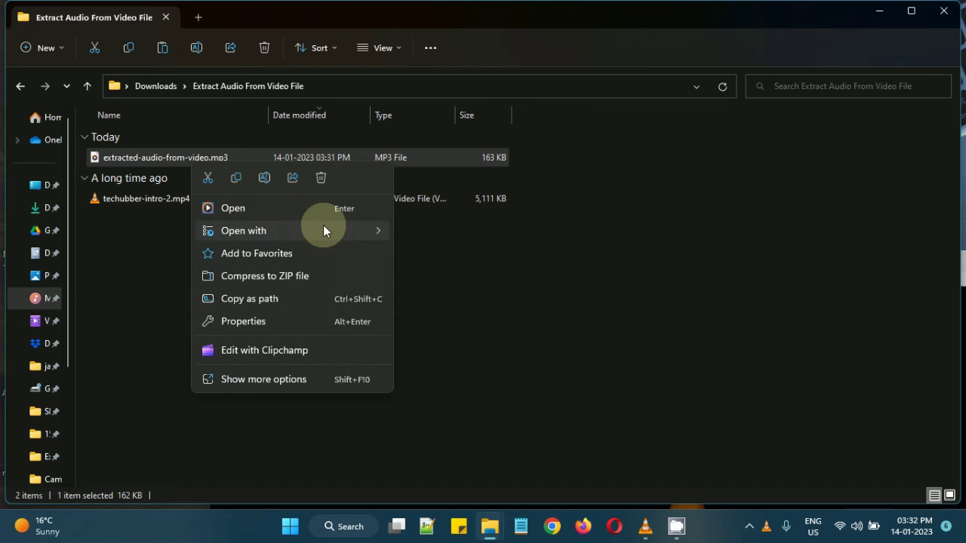
mouse_move(323, 229)
click(459, 301)
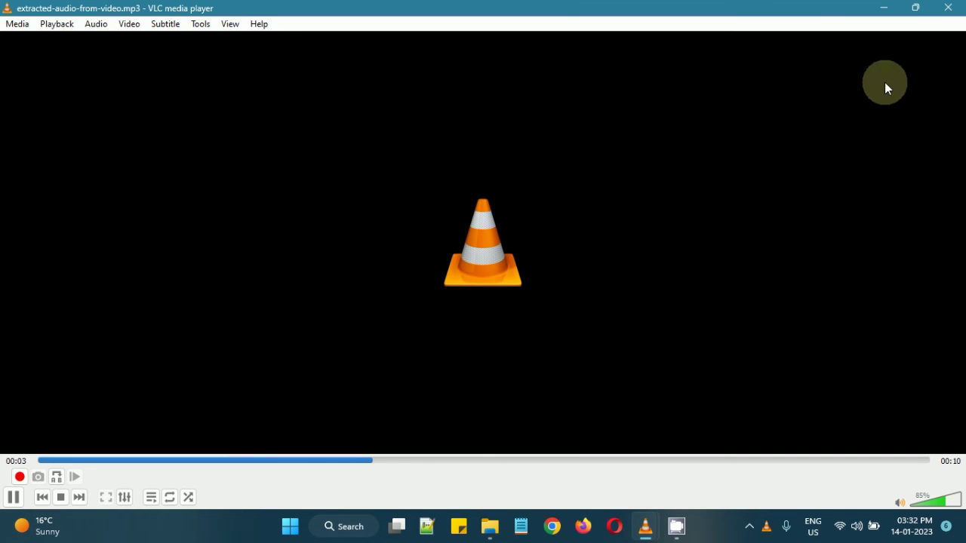
click(962, 6)
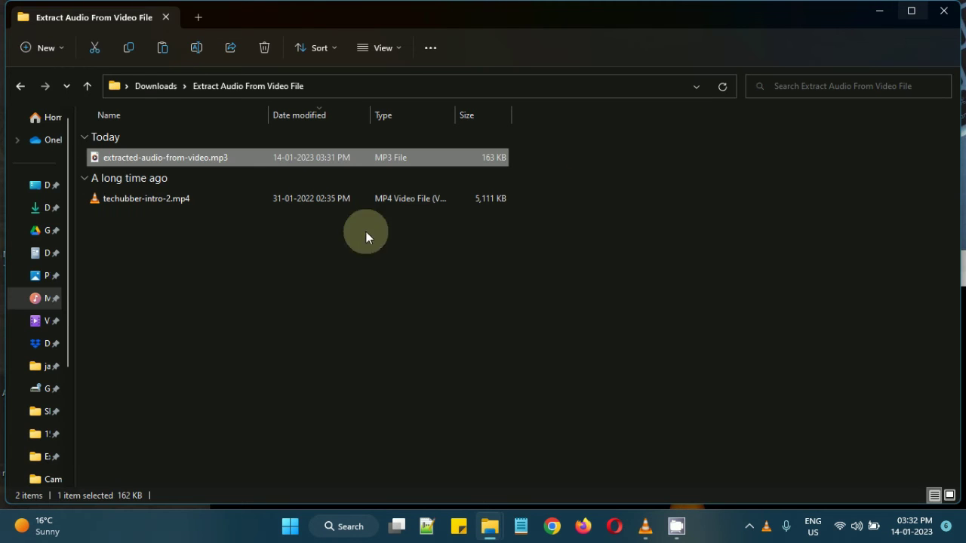
Step: Select the original techubber-intro-2.mp4 and bring VLC media player to the front
click(168, 261)
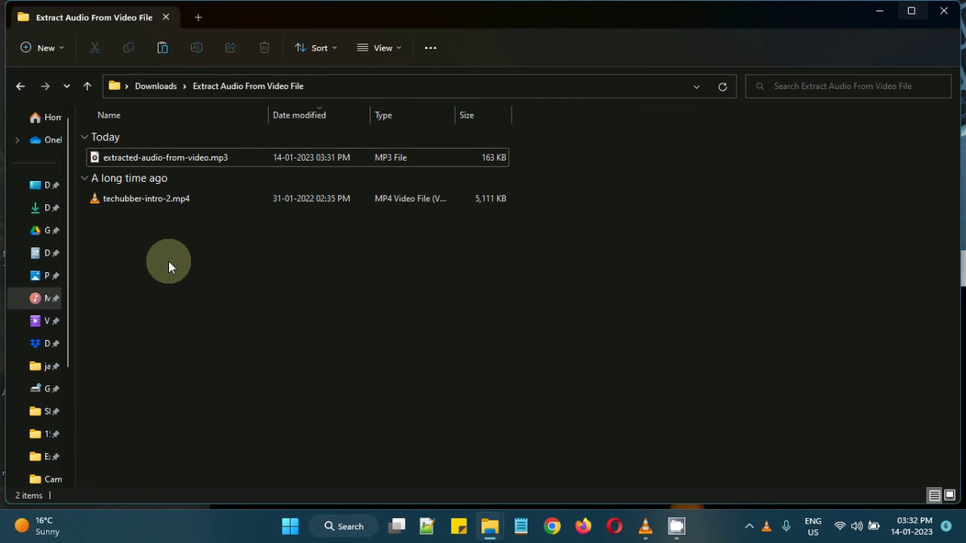
click(194, 207)
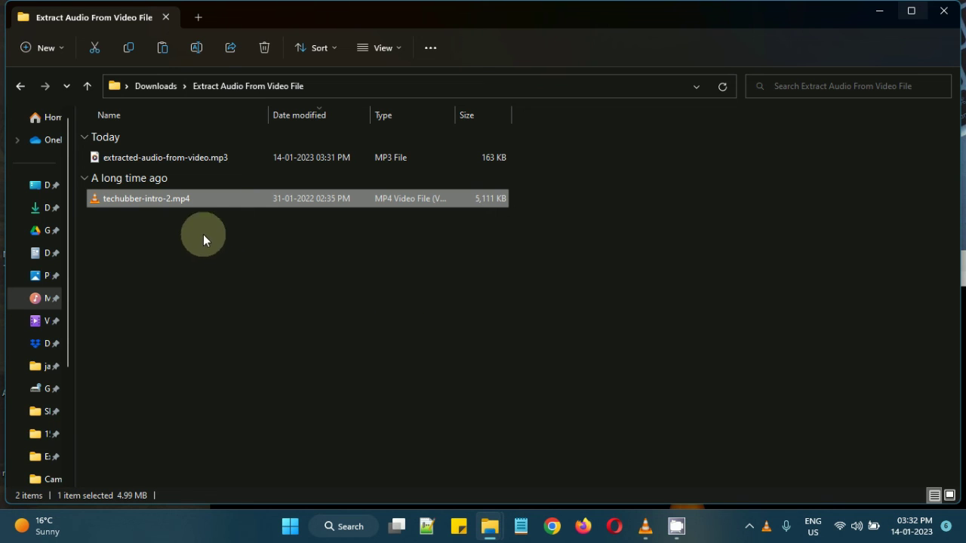
click(642, 521)
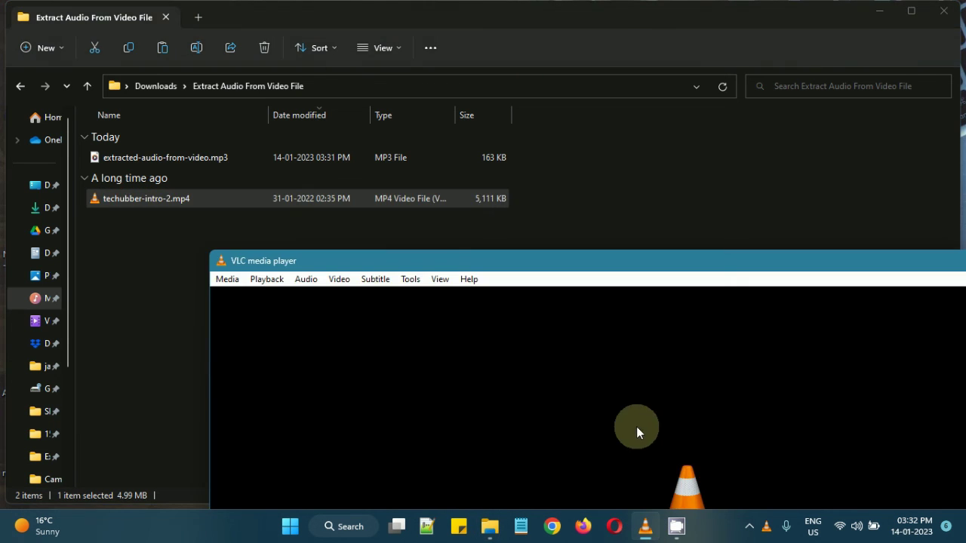